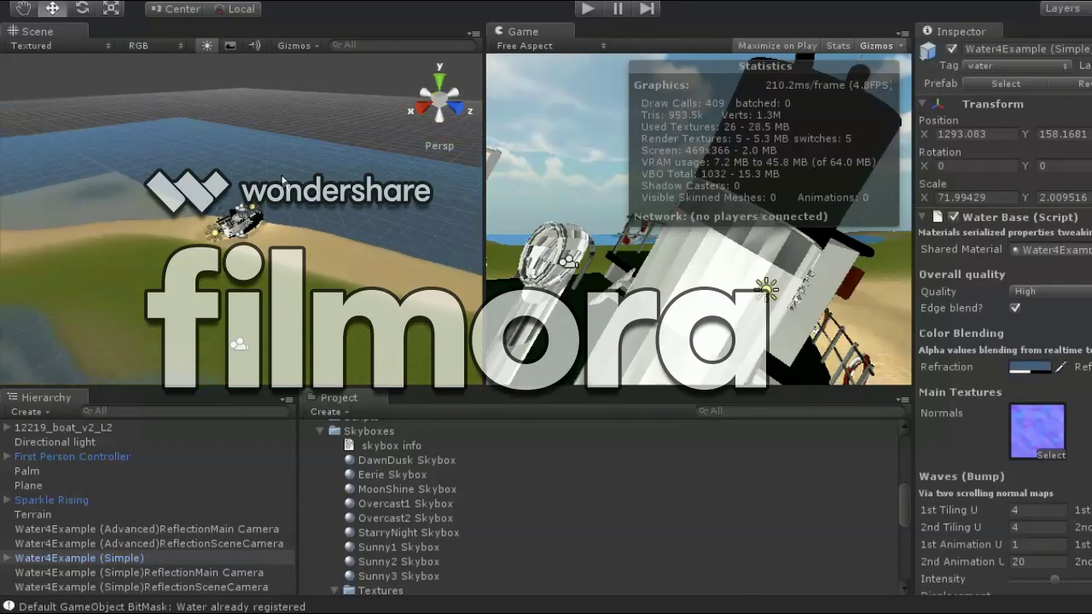
scroll(282, 178, up, 5)
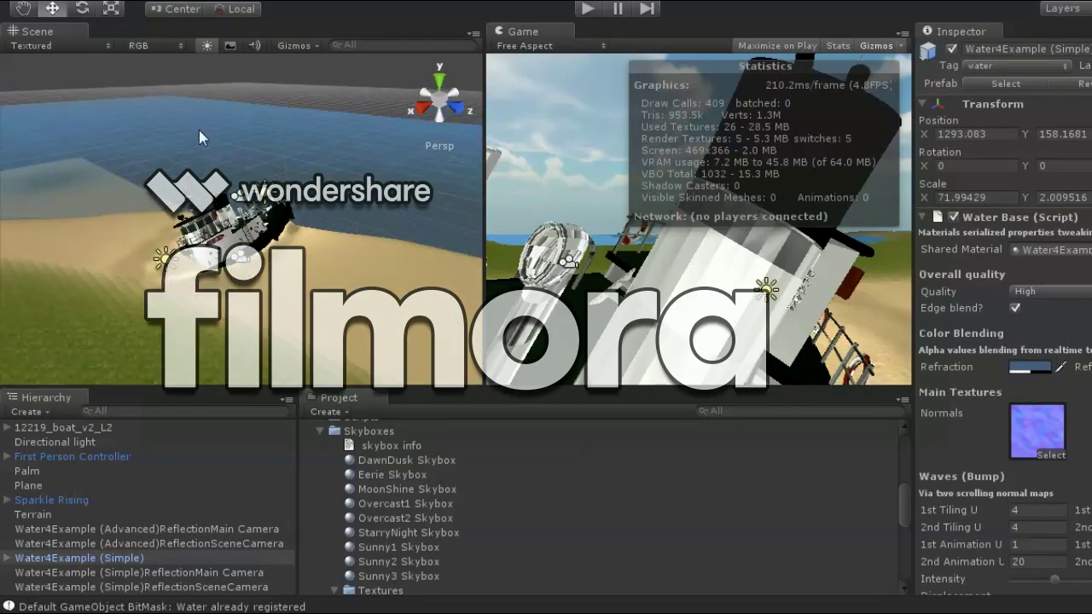
scroll(200, 130, down, 3)
scroll(256, 161, down, 5)
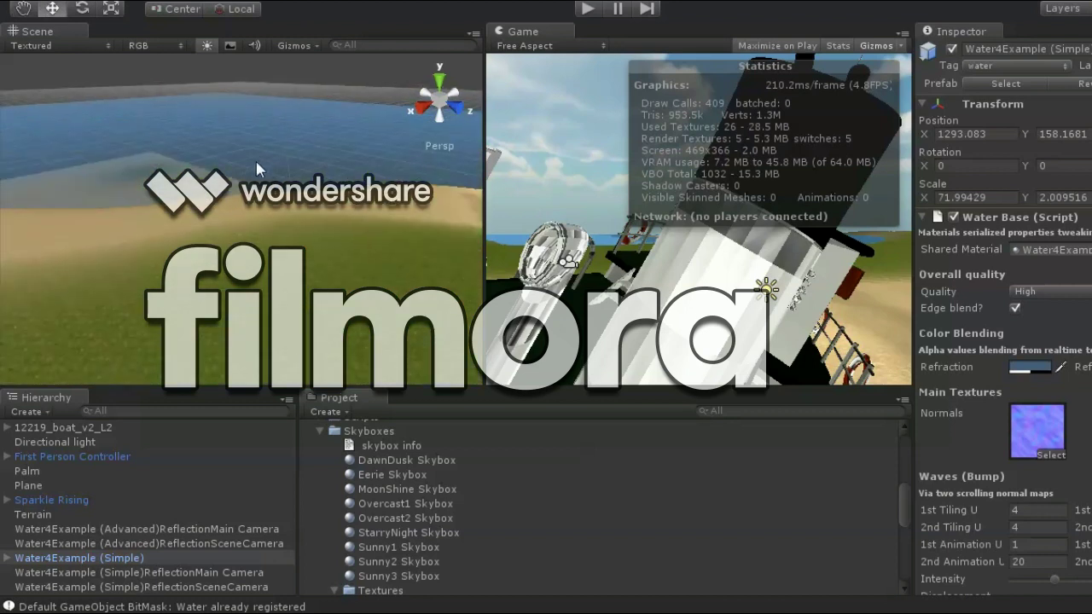
scroll(272, 176, down, 3)
scroll(272, 176, down, 2)
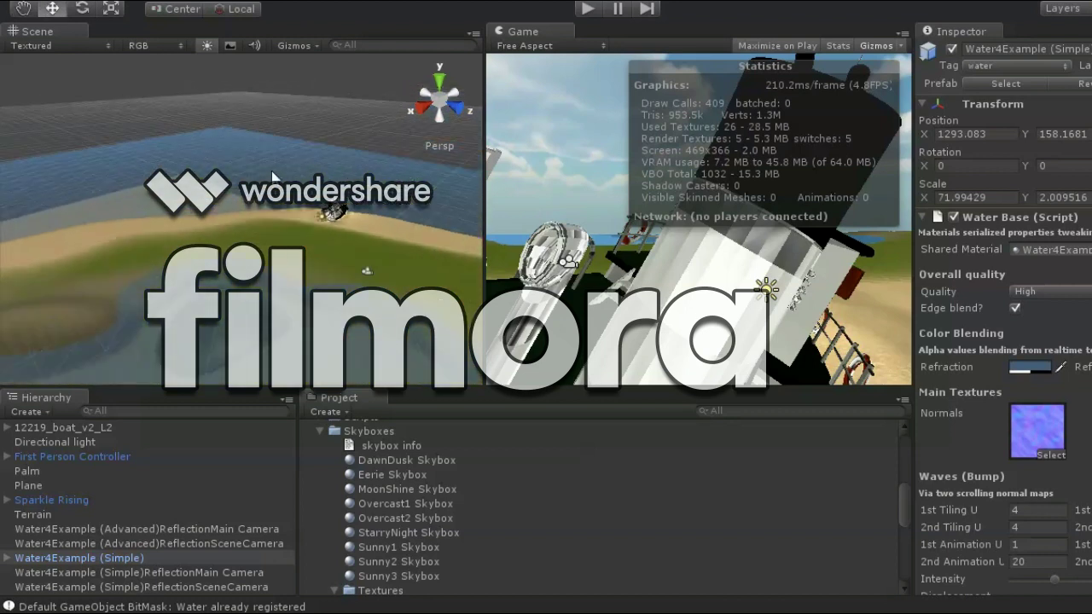
scroll(272, 176, down, 2)
scroll(273, 176, down, 3)
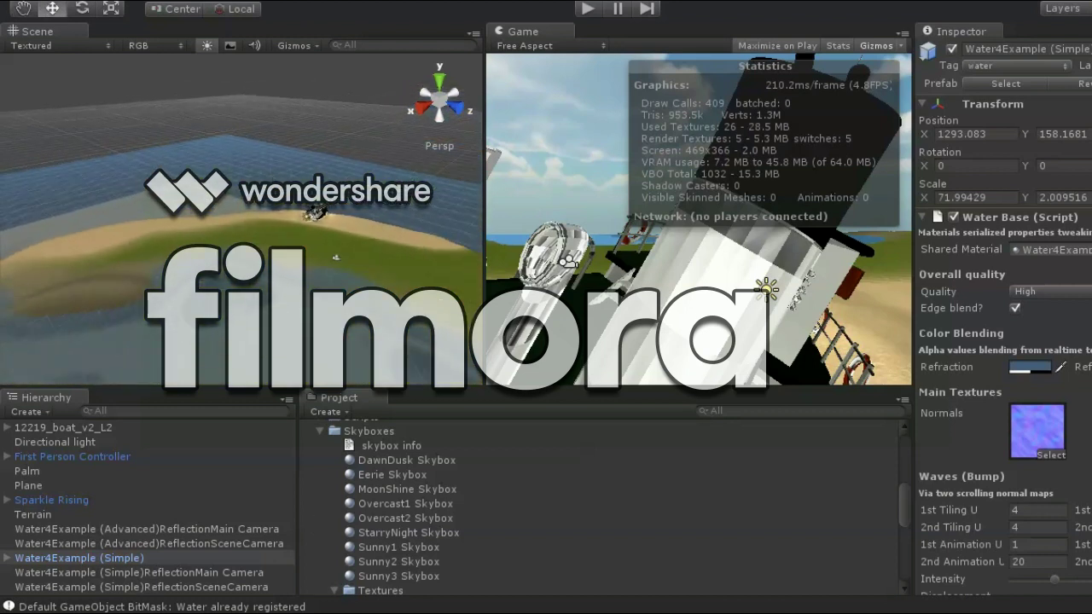
Clear the selection and select Plane to show its transform, mesh filter and mesh collider.
click(258, 201)
scroll(205, 213, up, 2)
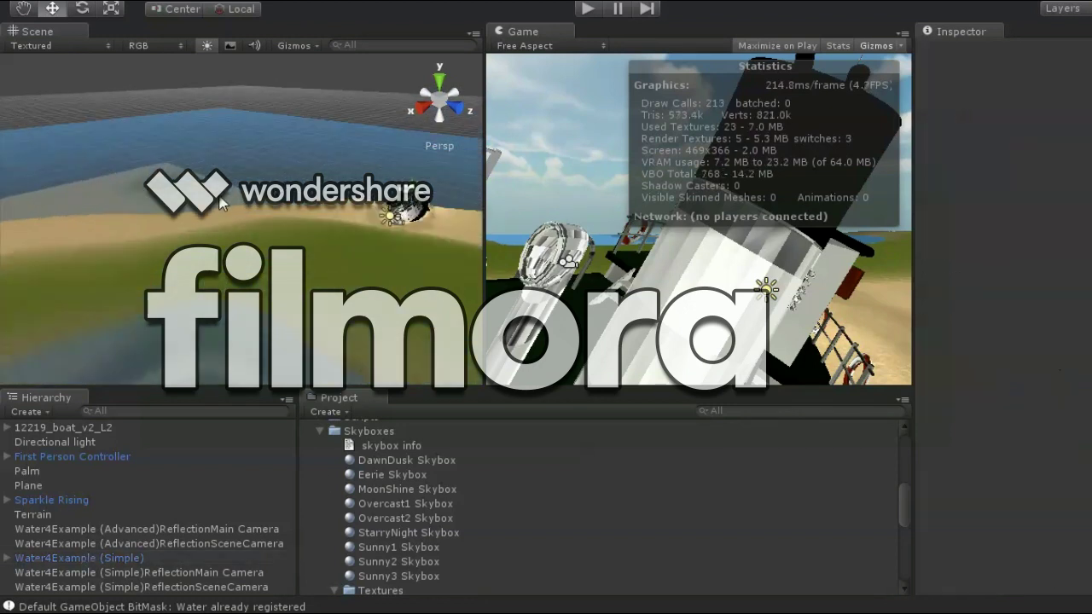
scroll(152, 226, up, 2)
scroll(151, 226, up, 2)
scroll(151, 226, up, 2)
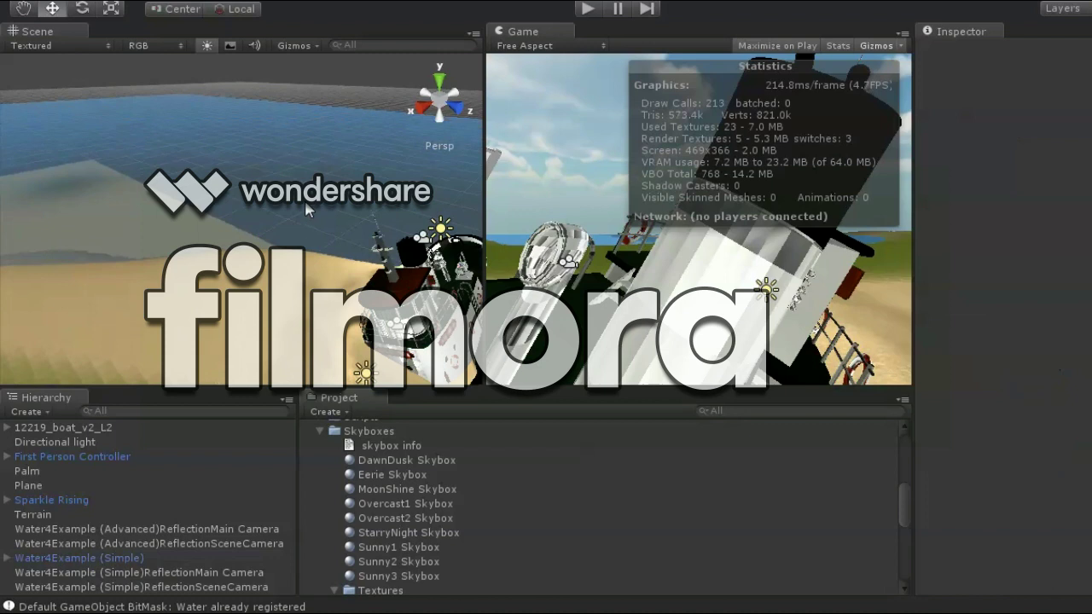
scroll(250, 163, up, 3)
scroll(255, 170, down, 5)
scroll(254, 170, down, 3)
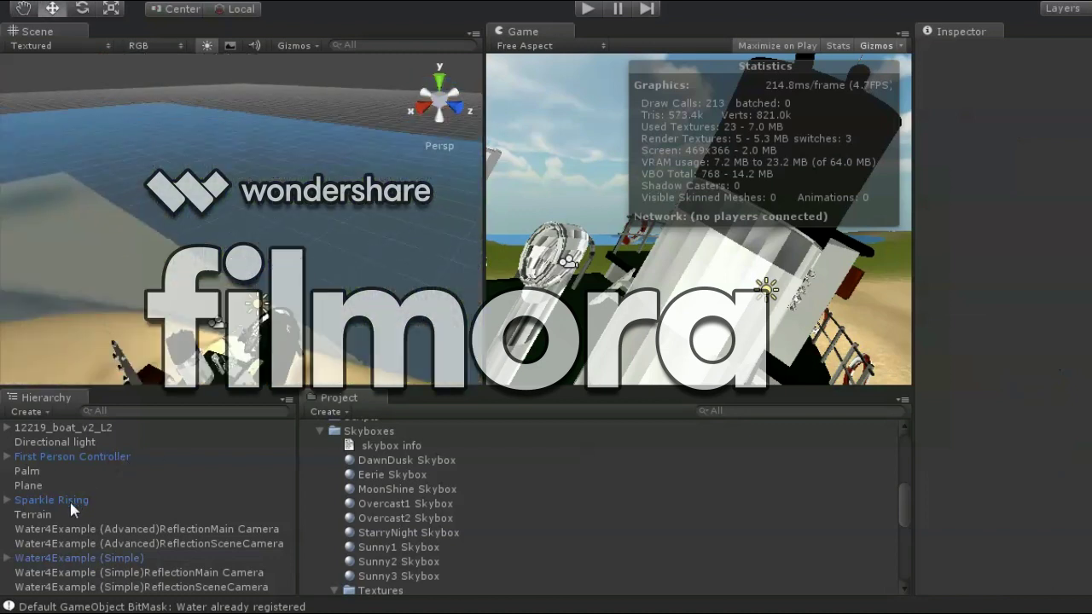
click(29, 485)
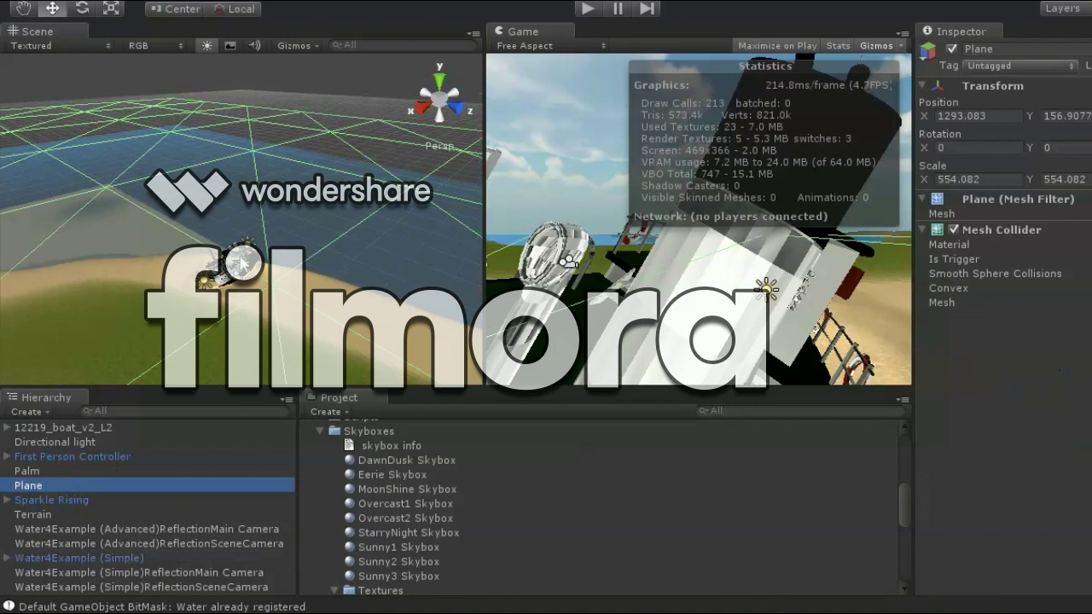
Inspect the First Person Controller, the crashed boat and Water4Example (Simple) in turn.
click(189, 322)
click(176, 331)
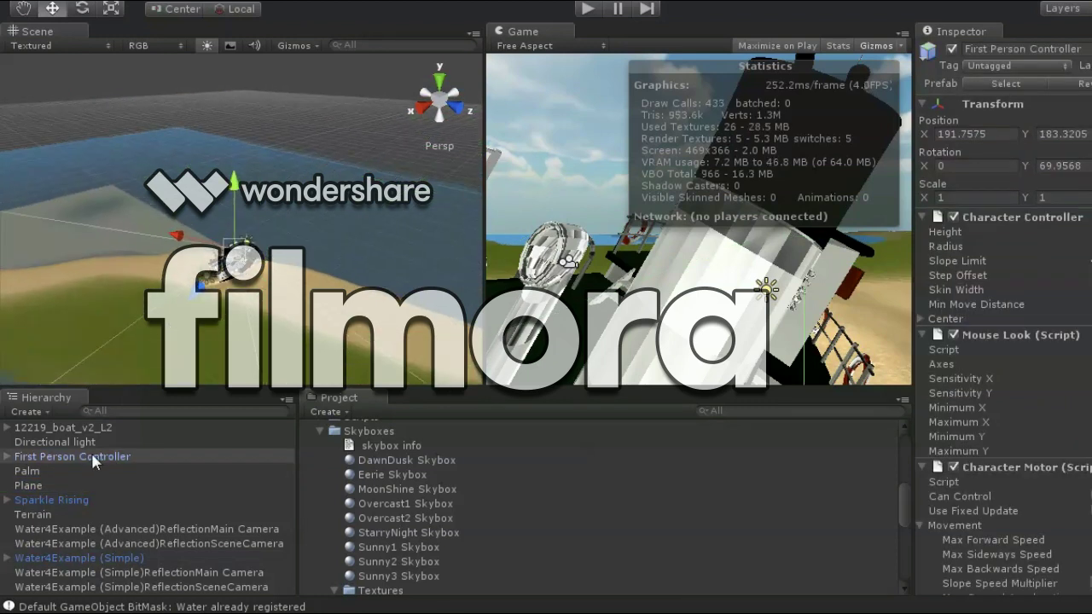
click(92, 452)
click(78, 430)
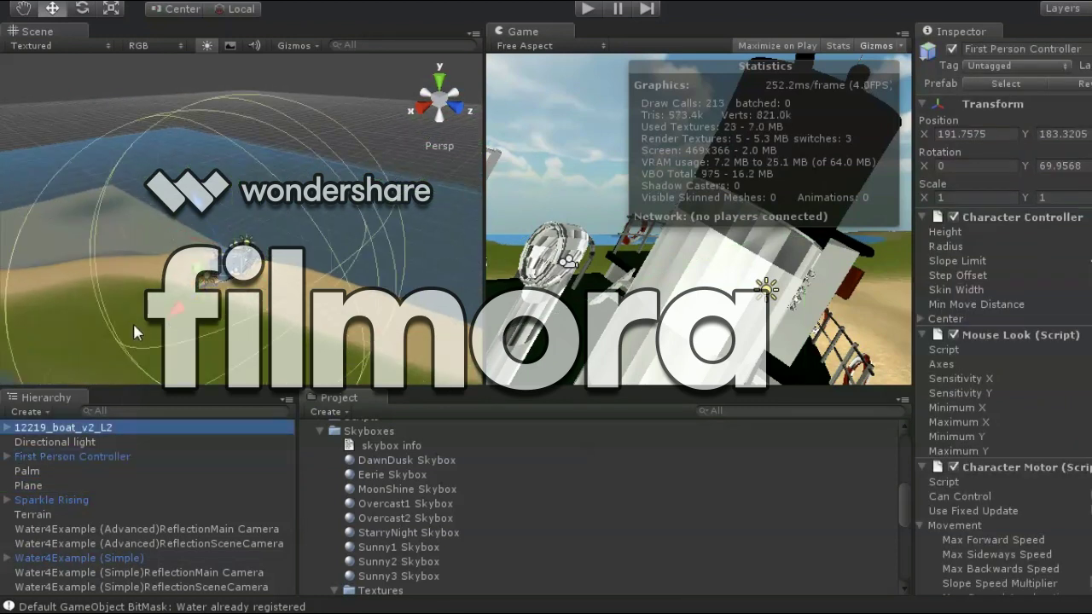
click(129, 256)
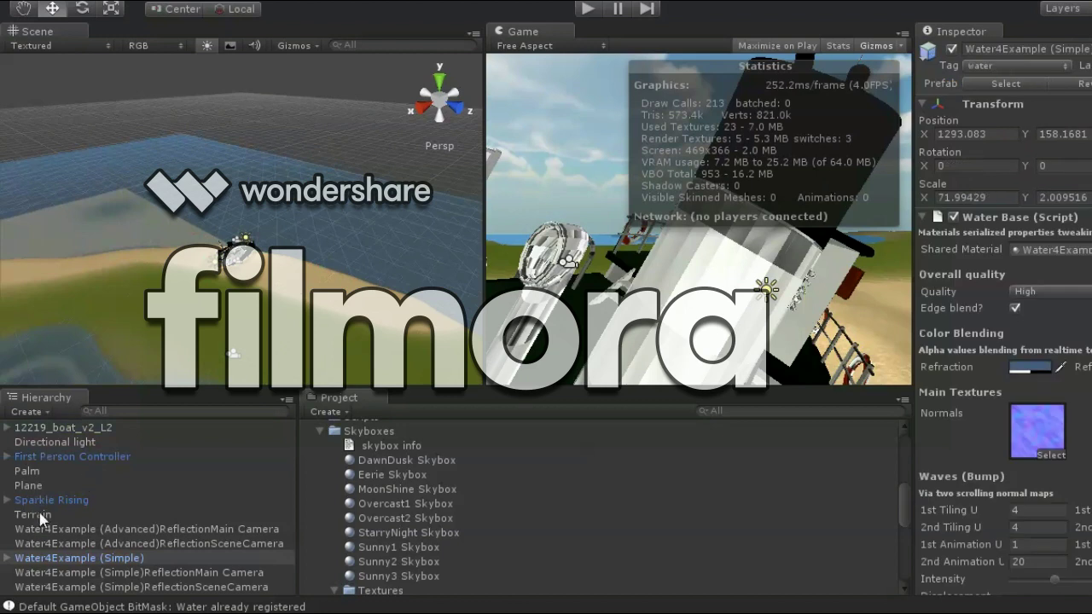
scroll(156, 145, down, 5)
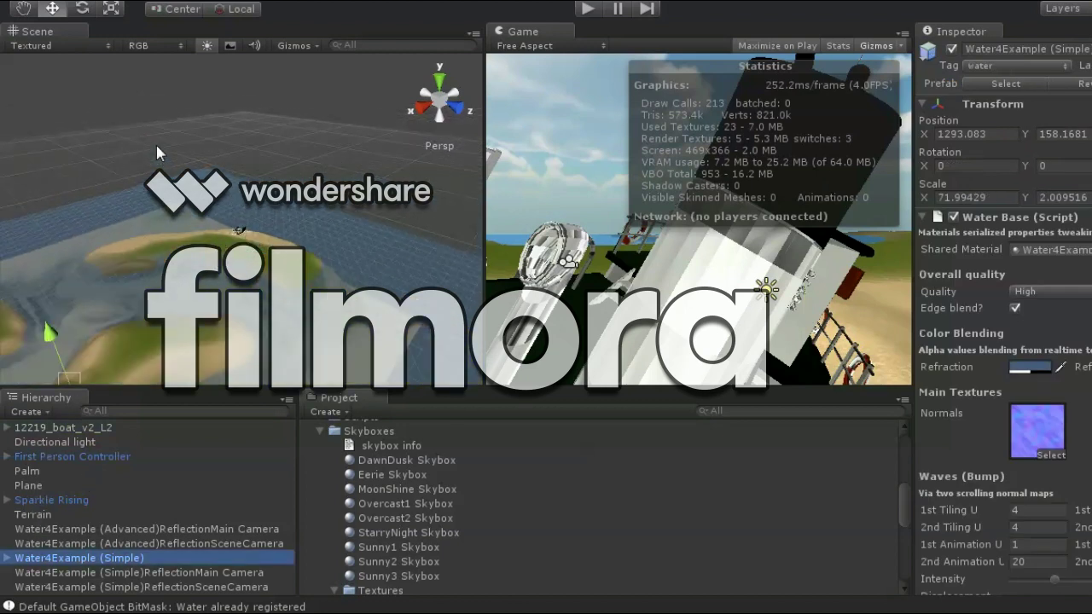
Expand Water4Example (Simple) to reveal Specular and Tile, then select Terrain.
right_click(122, 150)
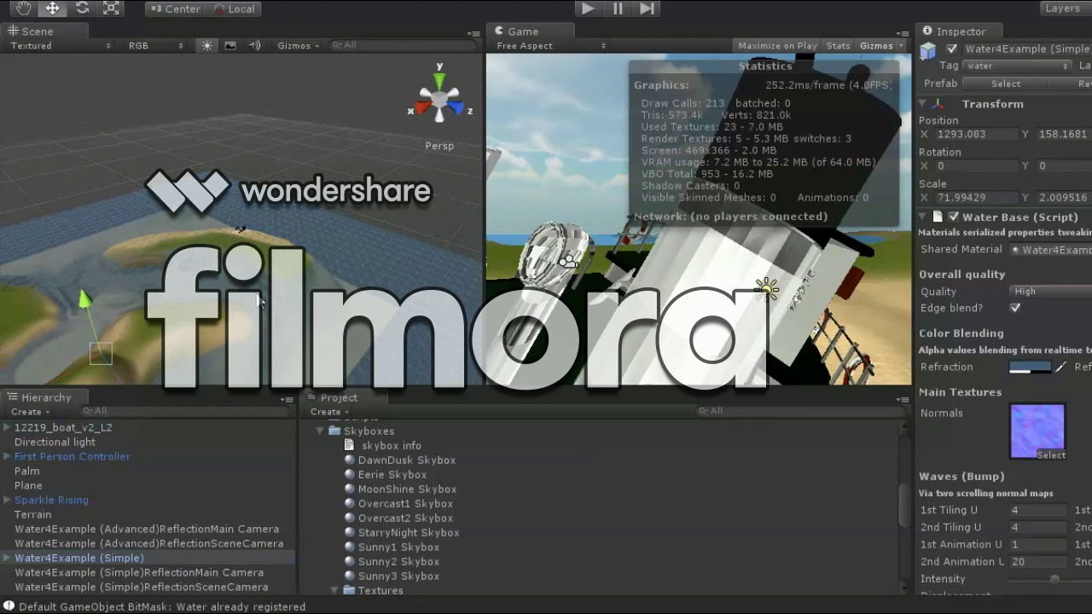
click(342, 236)
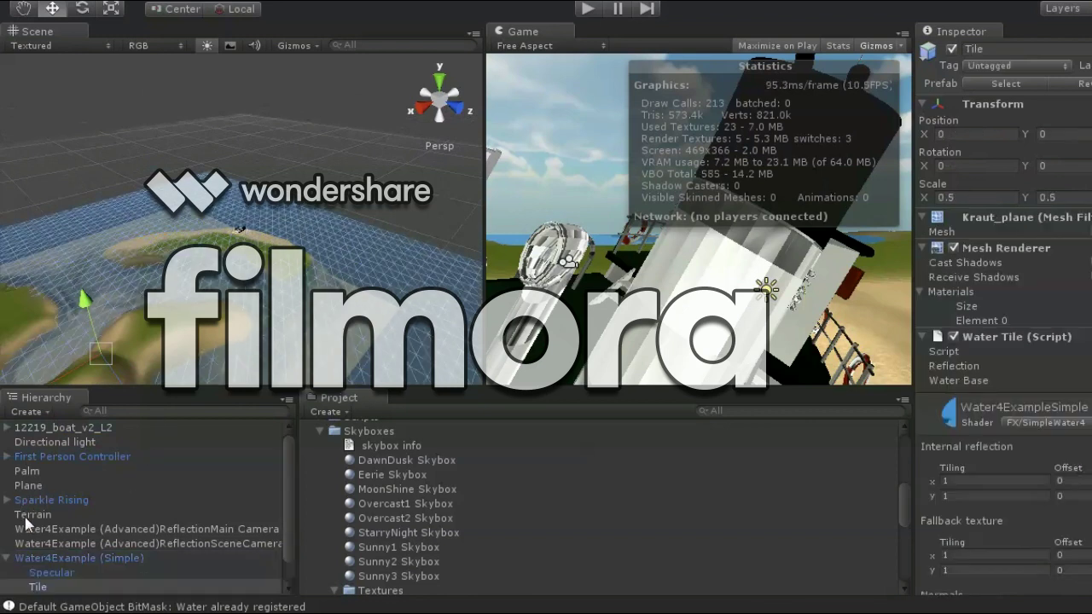
click(33, 515)
alt+drag(67, 87, 112, 98)
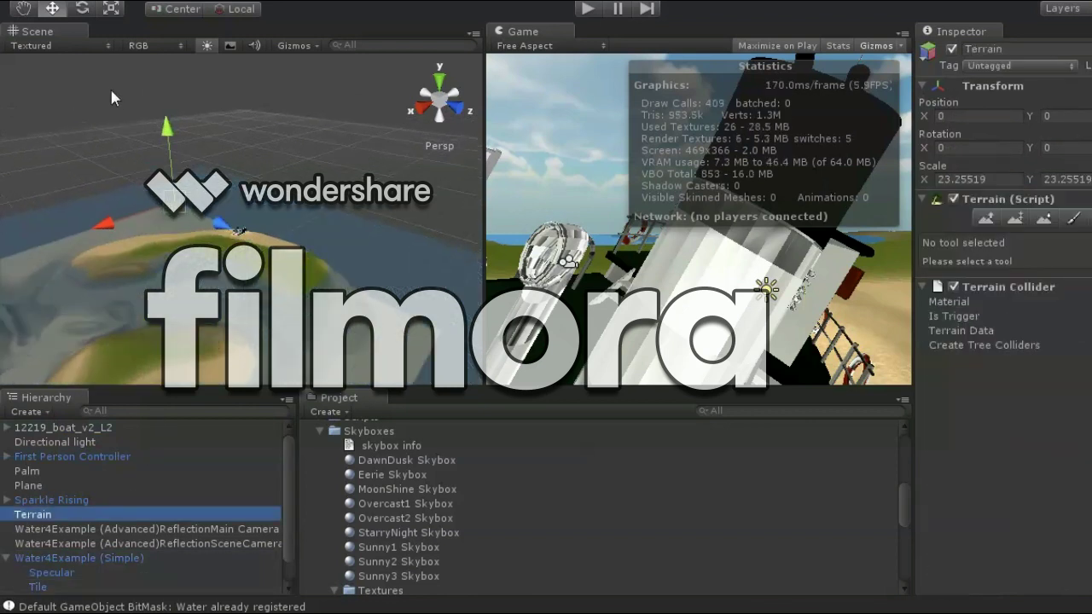
mouse_move(290, 118)
alt+mouse_down()
mouse_move(331, 86)
mouse_move(354, 89)
mouse_move(332, 108)
alt+mouse_up()
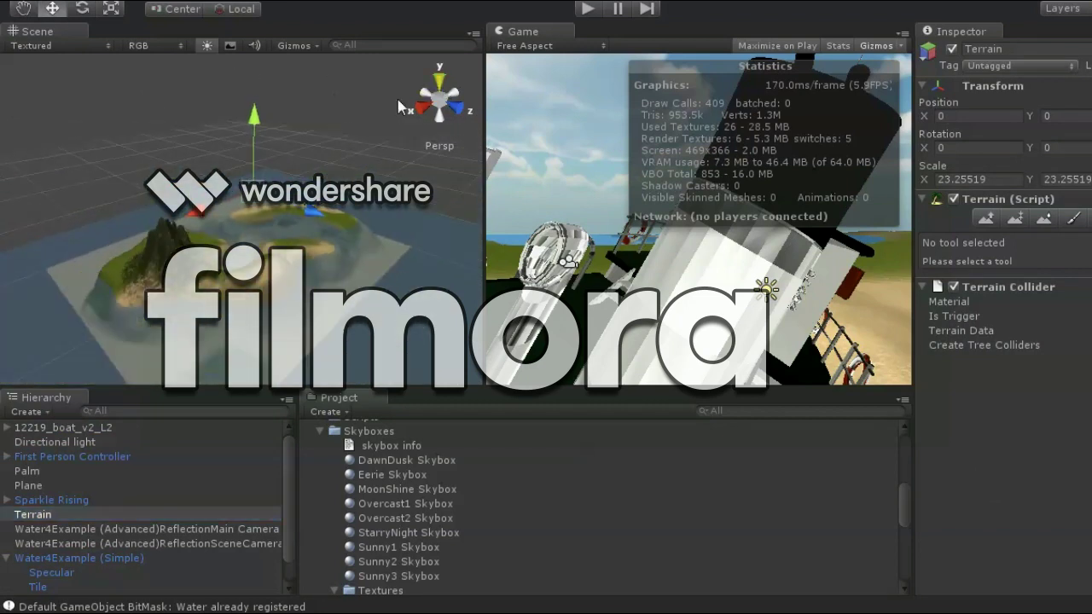
click(441, 82)
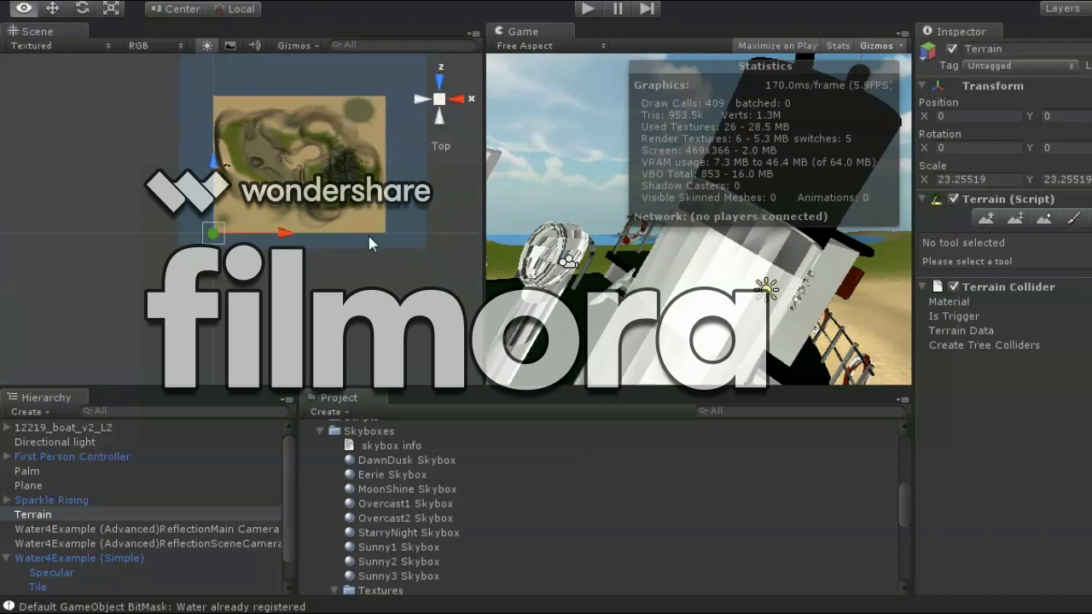
mouse_move(338, 125)
alt+mouse_down()
mouse_move(379, 167)
mouse_move(932, 506)
mouse_move(256, 214)
alt+mouse_up()
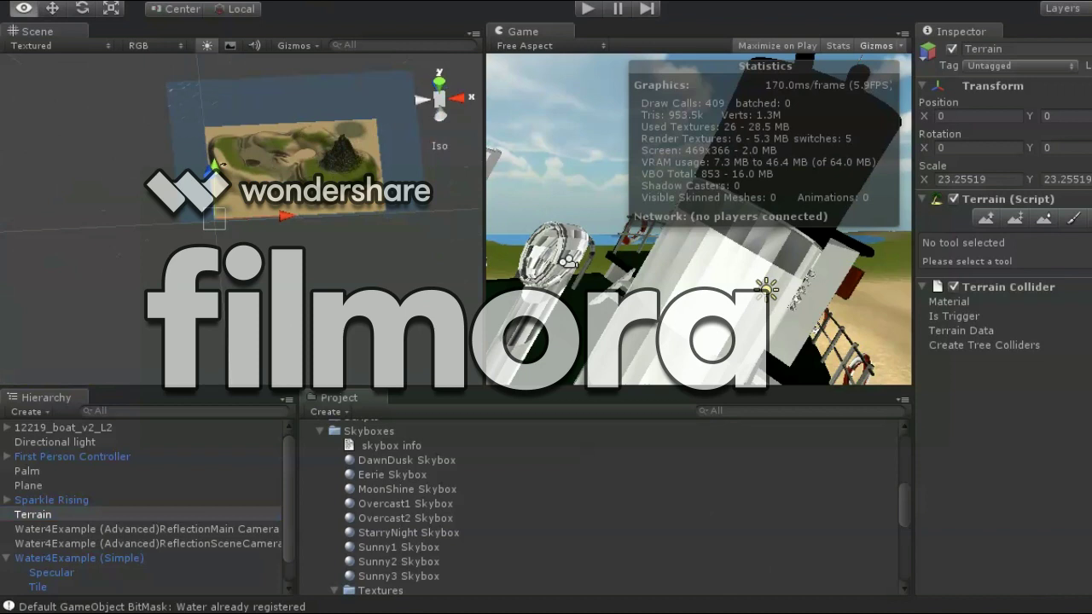
click(441, 100)
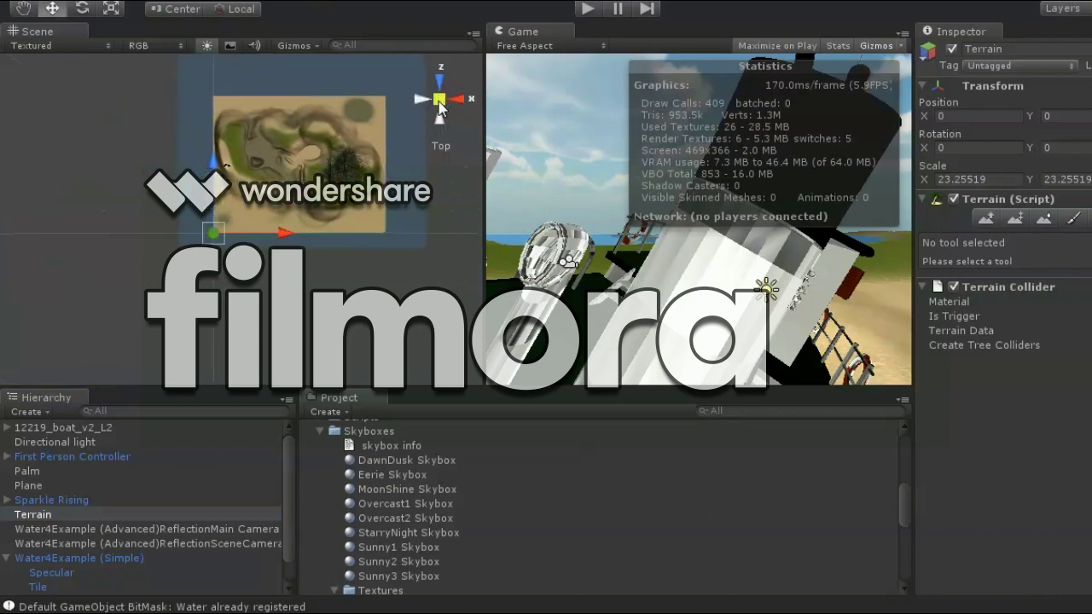
alt+drag(350, 128, 281, 211)
scroll(282, 211, up, 5)
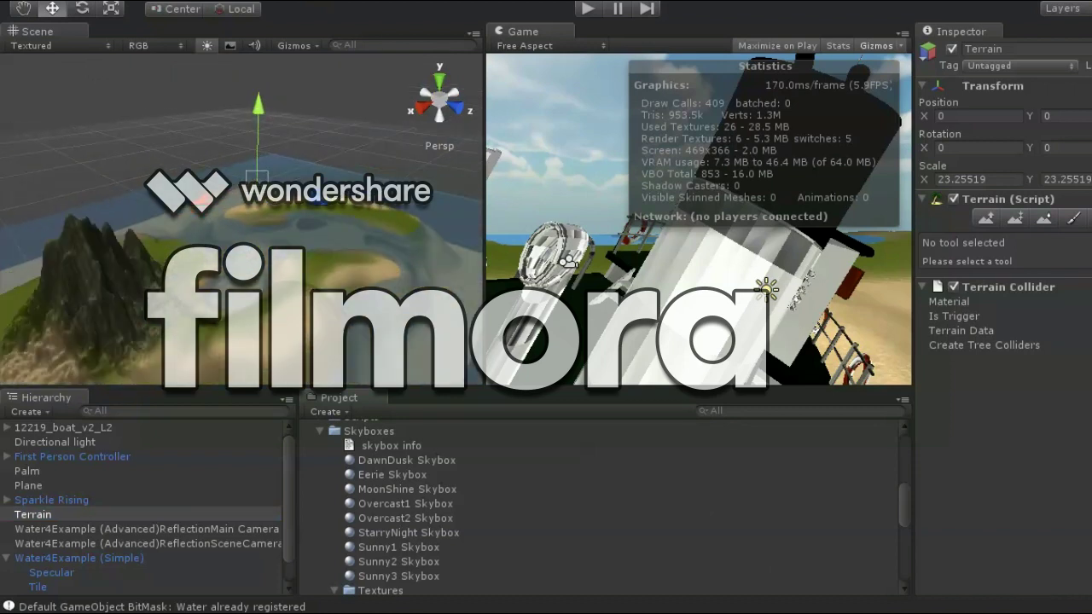
scroll(313, 265, down, 3)
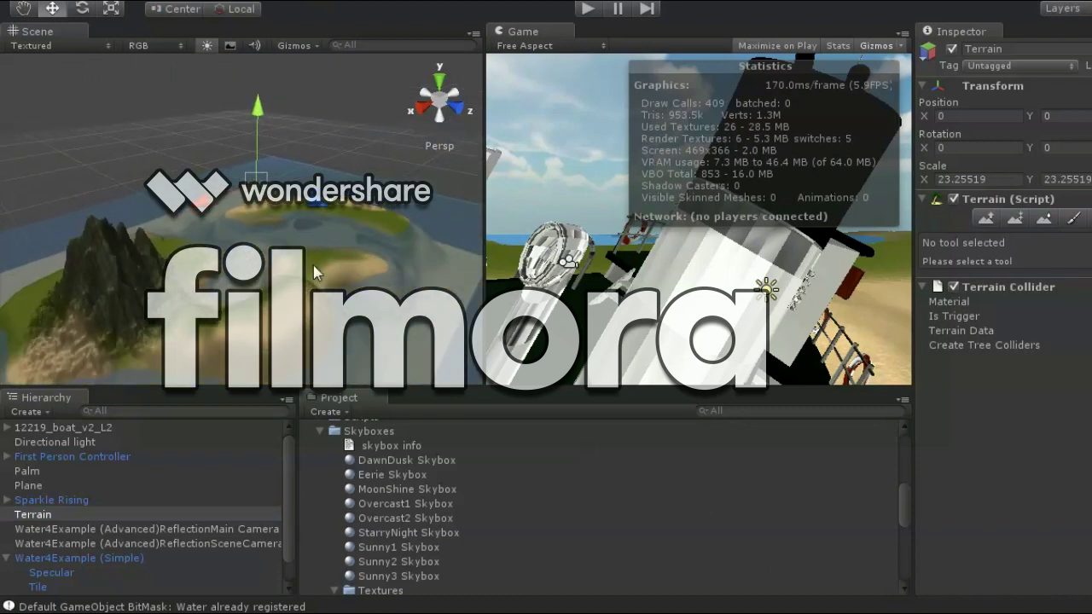
scroll(313, 260, down, 3)
scroll(311, 245, up, 3)
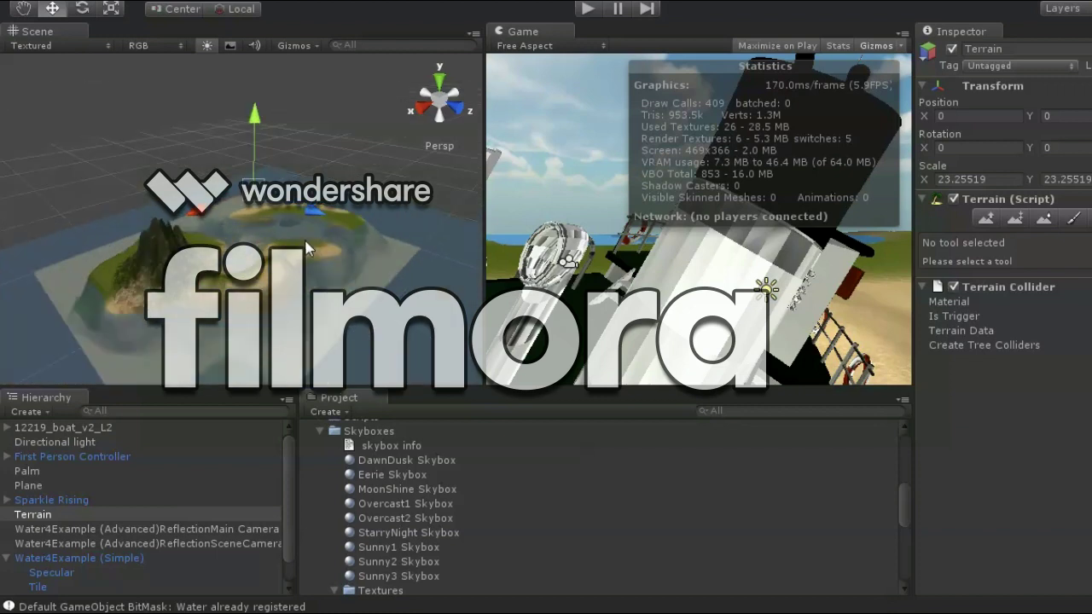
scroll(312, 245, up, 2)
scroll(300, 177, up, 3)
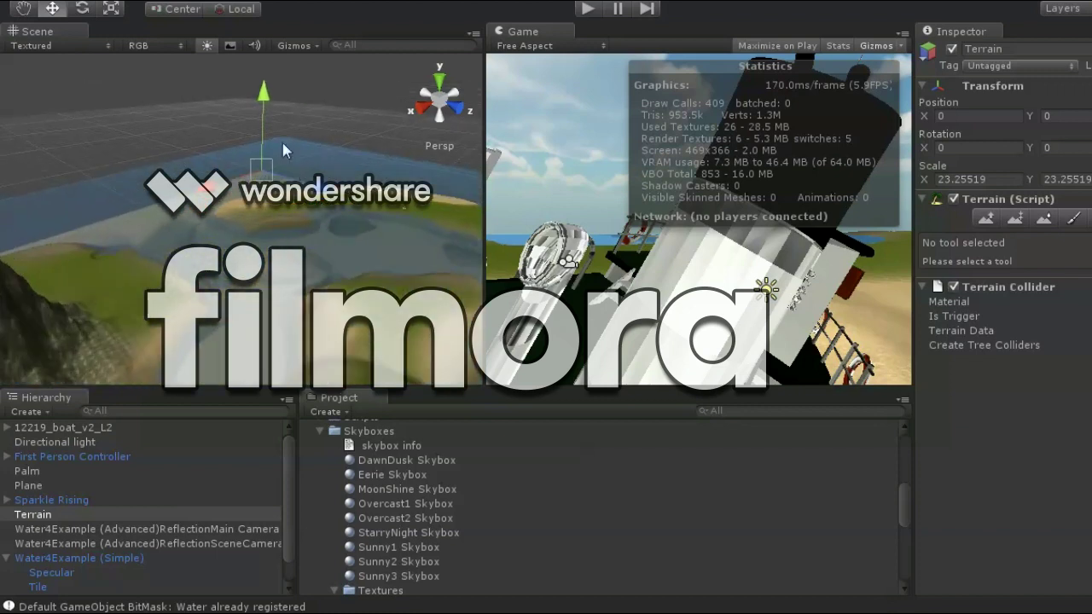
scroll(282, 162, up, 2)
scroll(261, 149, up, 2)
scroll(258, 157, up, 2)
mouse_move(258, 158)
alt+mouse_down()
mouse_move(315, 312)
mouse_move(269, 158)
alt+mouse_up()
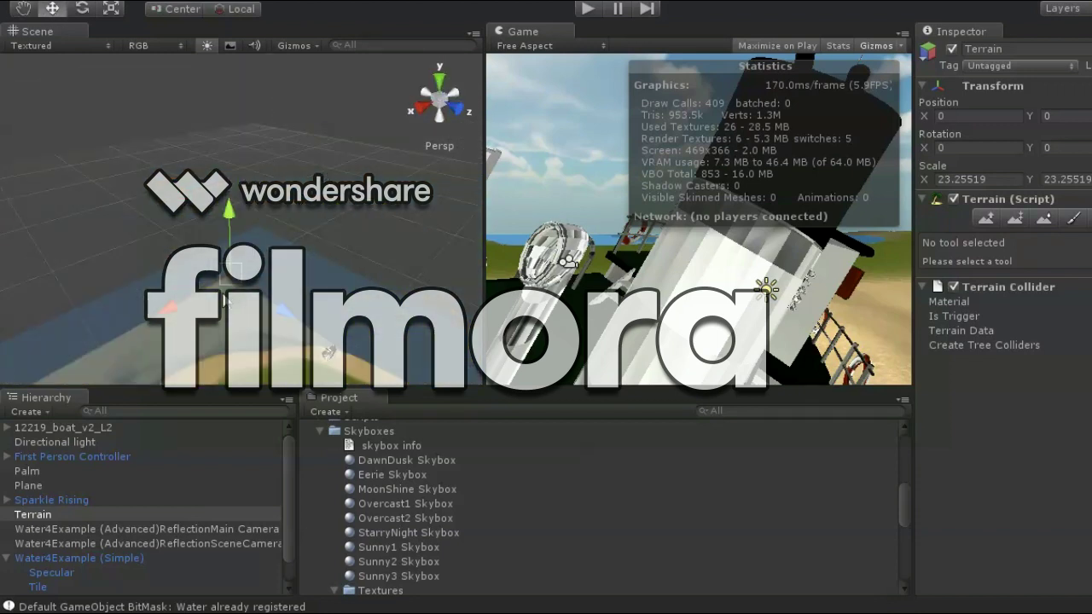
mouse_move(269, 81)
alt+mouse_down()
mouse_move(273, 210)
mouse_move(335, 341)
alt+mouse_up()
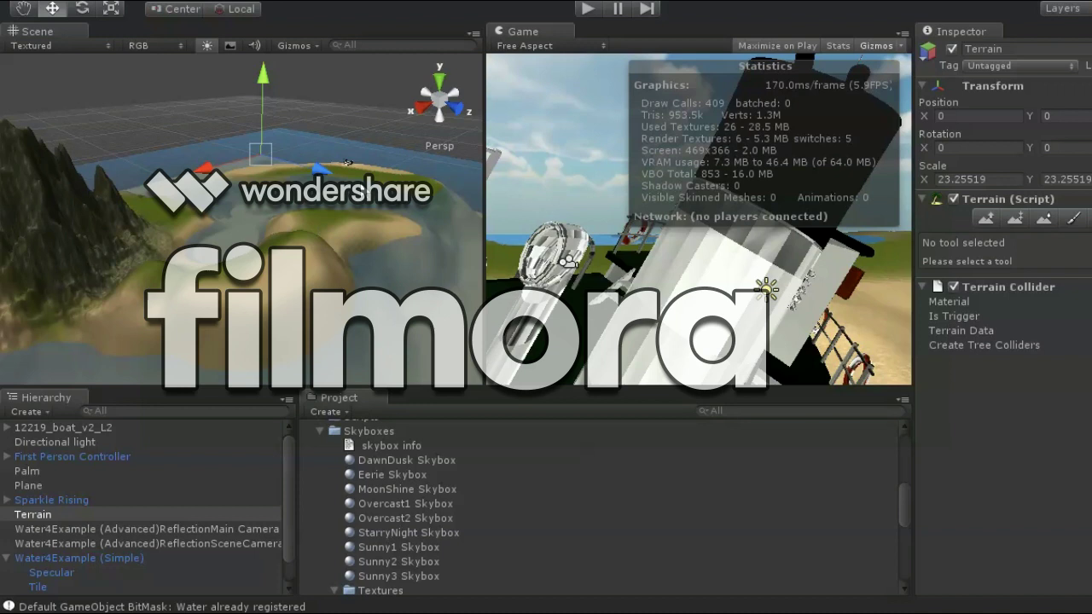
Enter Play mode to walk the first-person controller across the island.
click(384, 86)
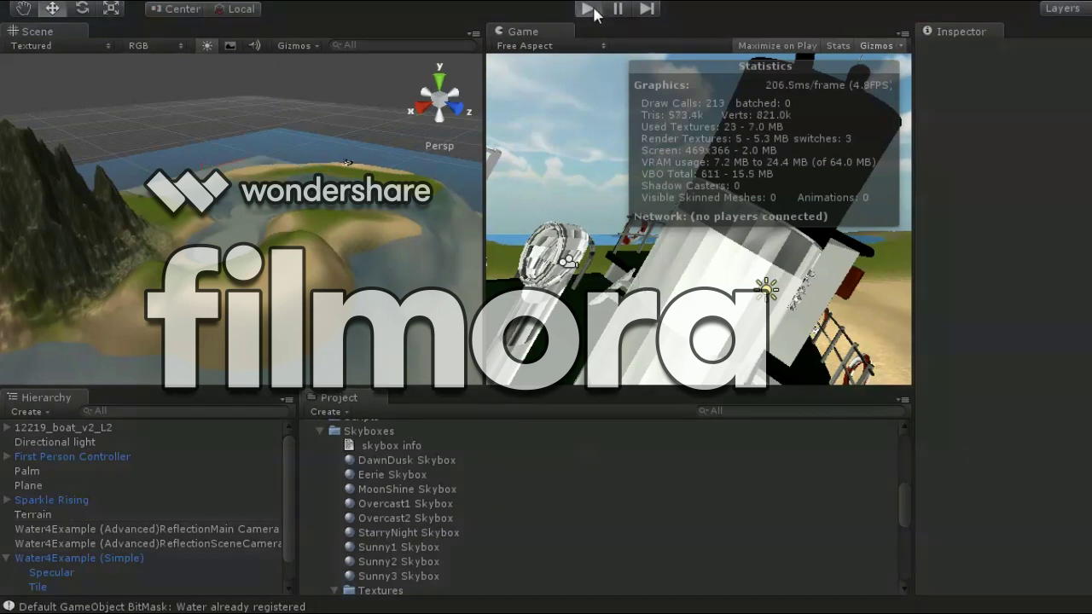